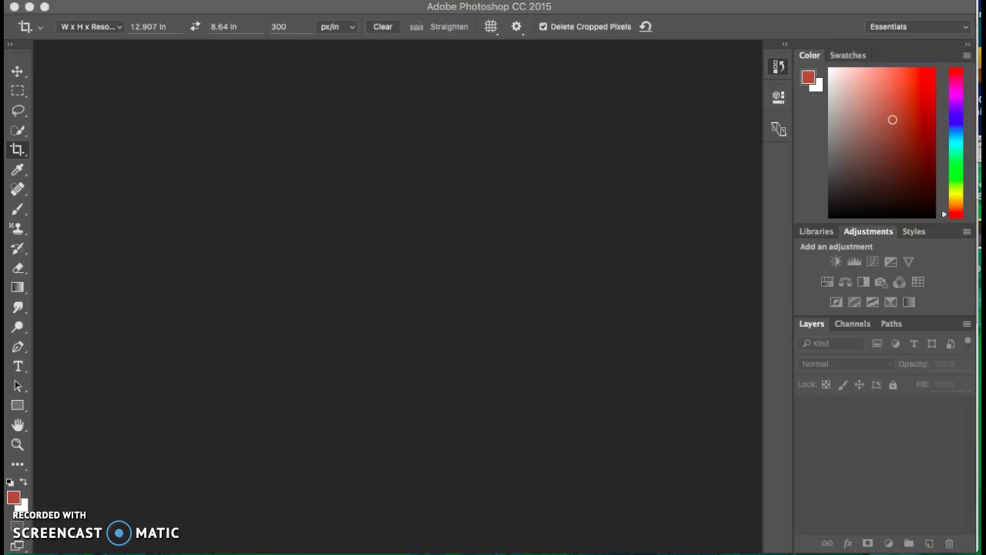
# Preview the DSC_0240.JPG shell photo in Google Drive and download it.
pyautogui.click(614, 547)
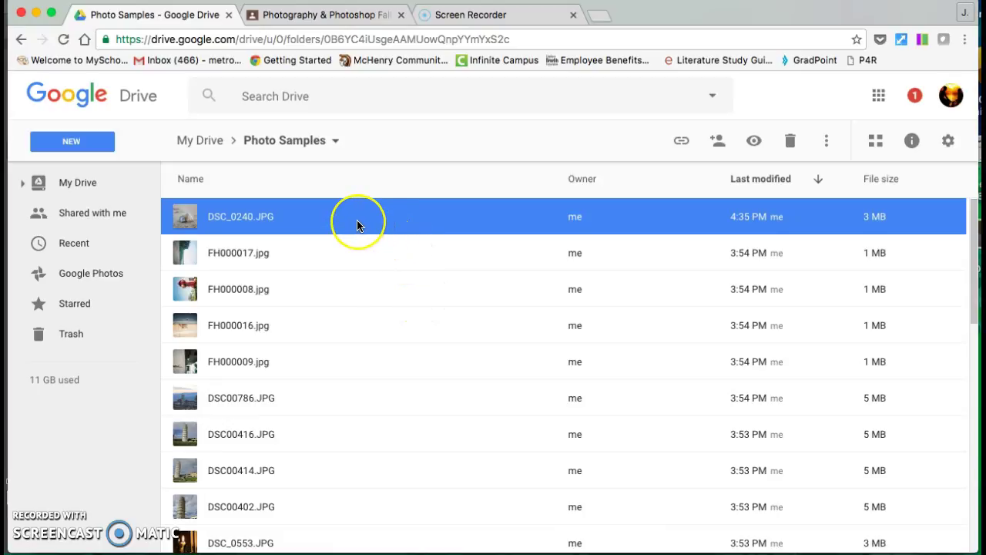
pyautogui.click(287, 221)
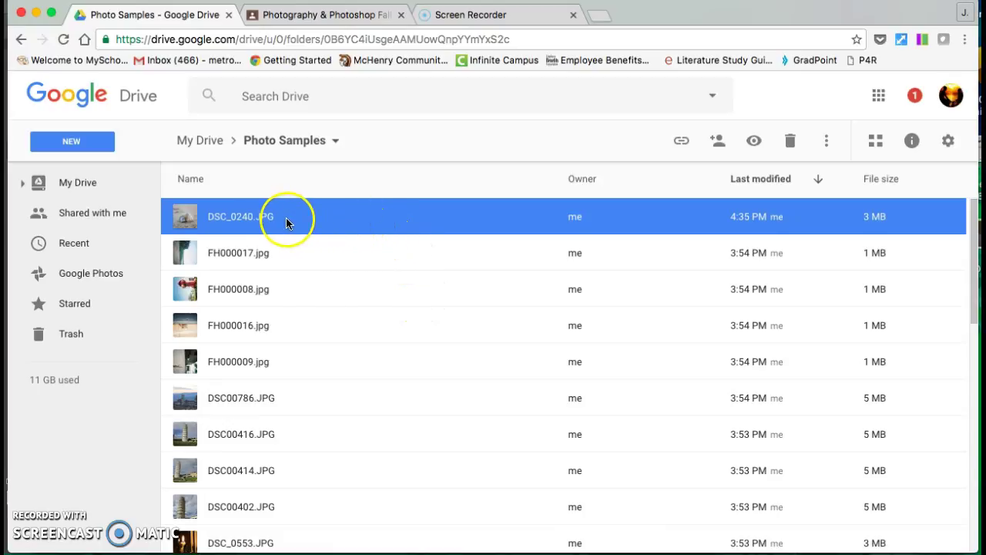
pyautogui.doubleClick(265, 219)
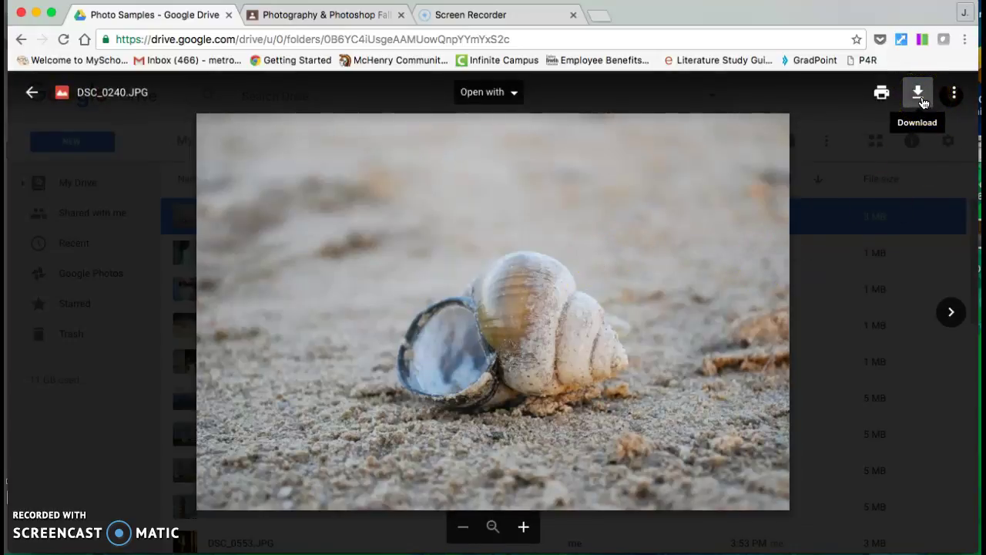
pyautogui.click(922, 101)
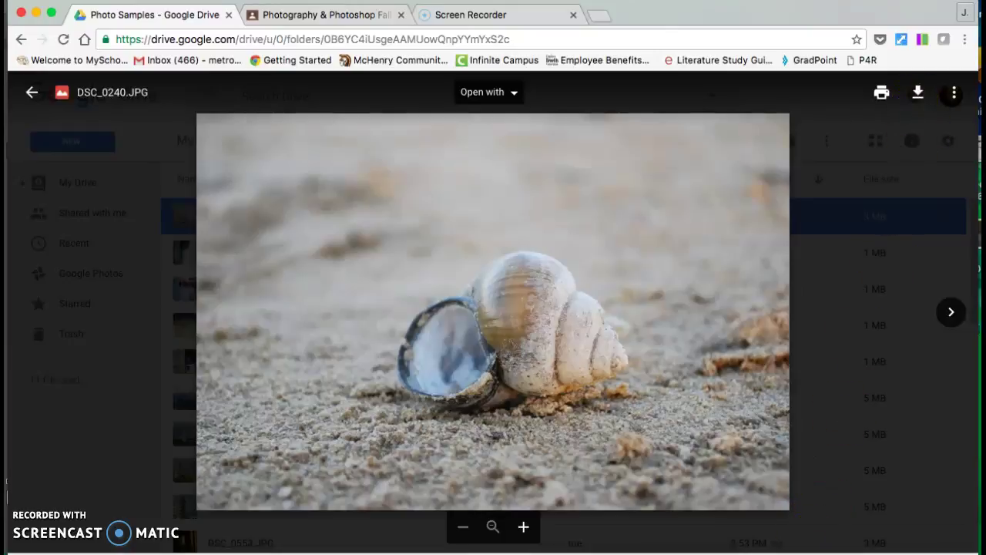
# In Photoshop, open the original DSC_0240.JPG from the Downloads folder.
pyautogui.click(693, 550)
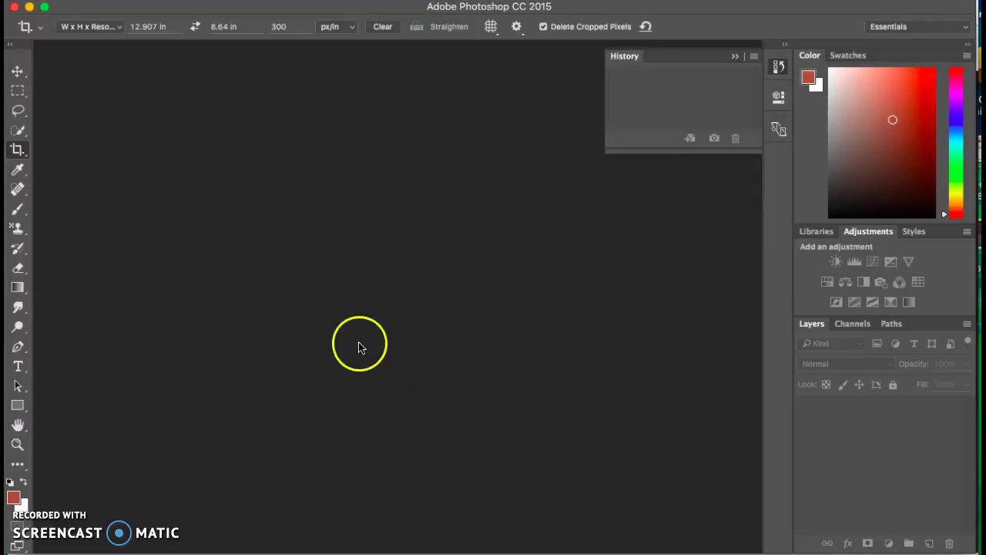
pyautogui.doubleClick(389, 336)
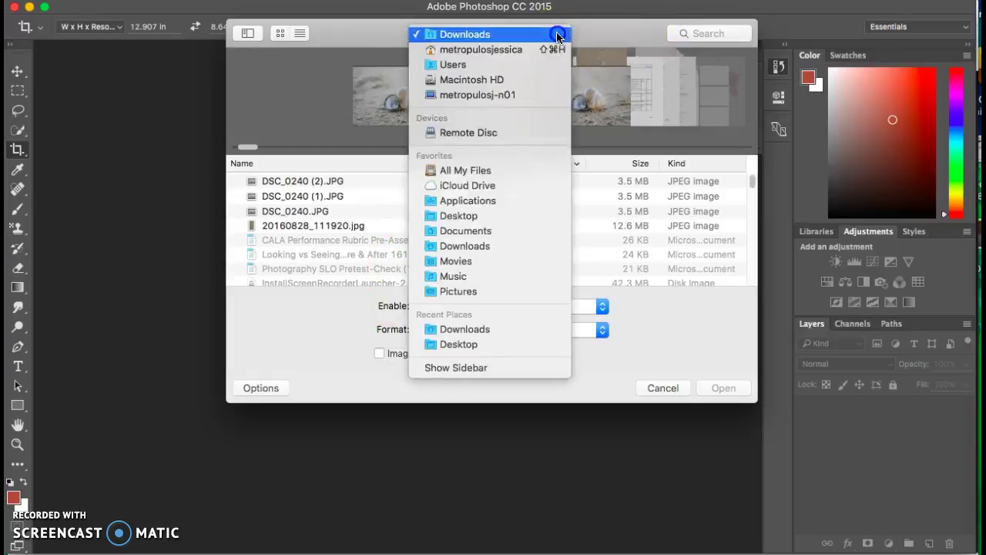
pyautogui.click(555, 33)
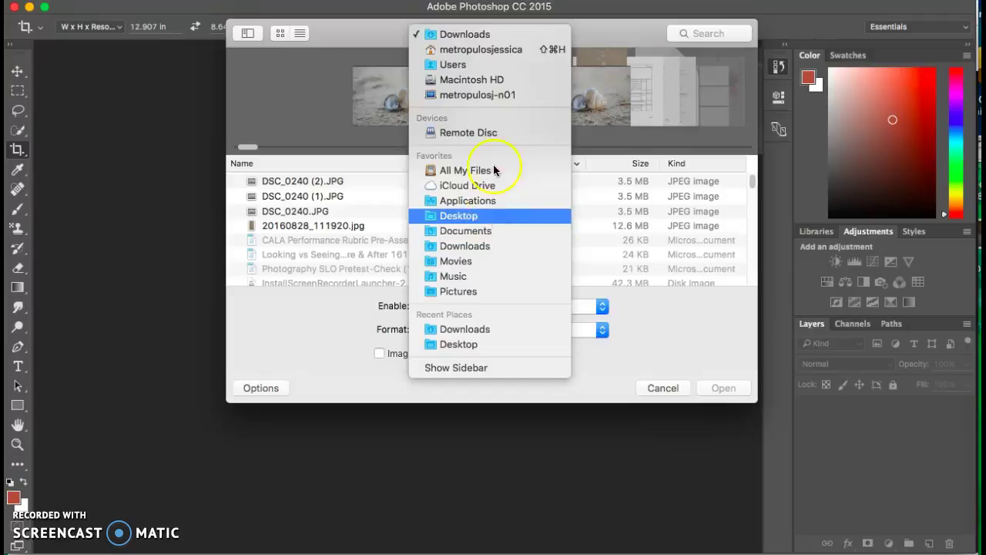
pyautogui.click(479, 35)
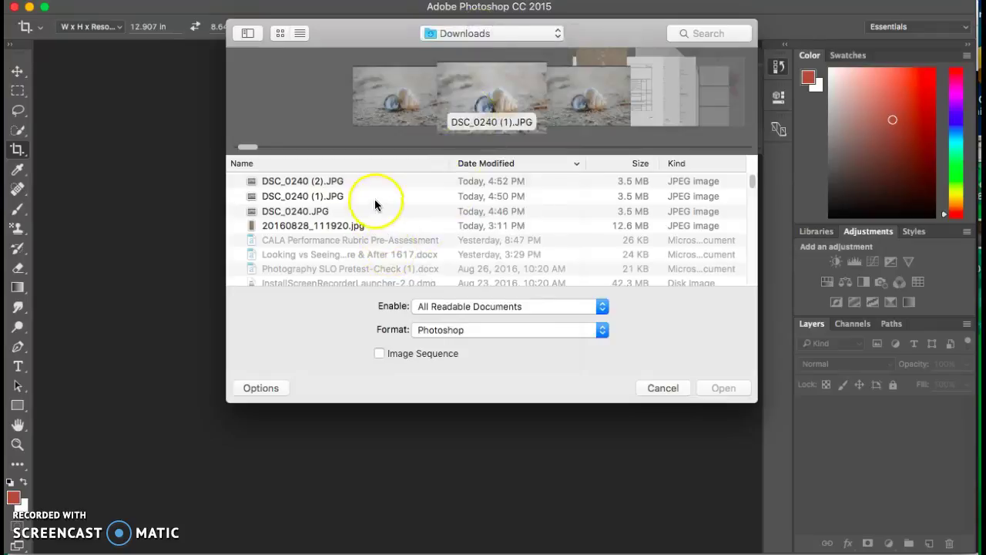
pyautogui.click(356, 181)
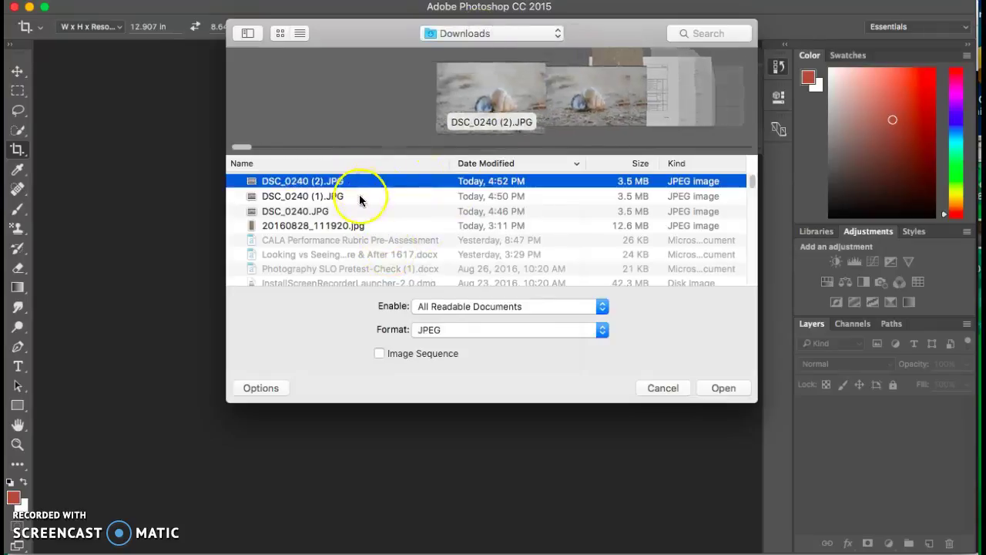
pyautogui.click(358, 196)
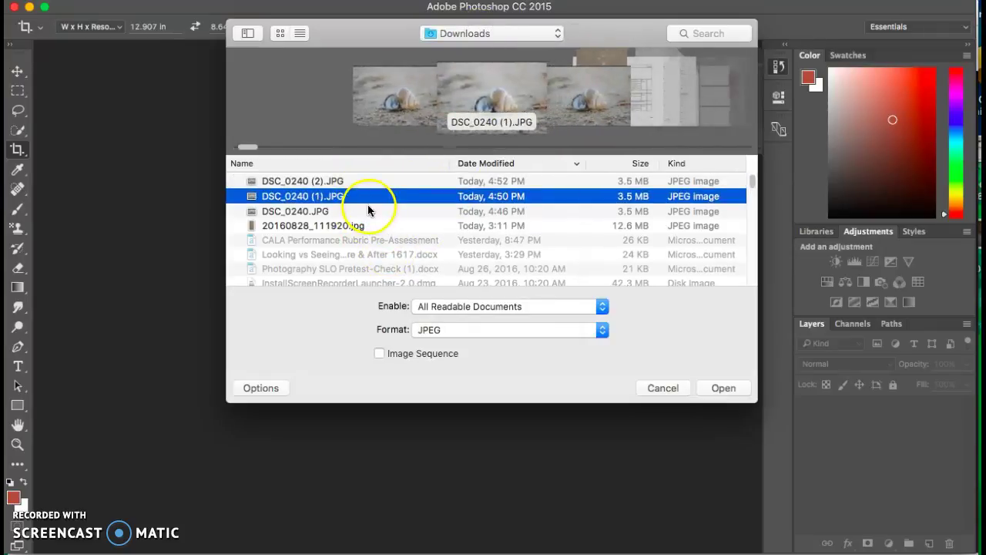
pyautogui.click(351, 214)
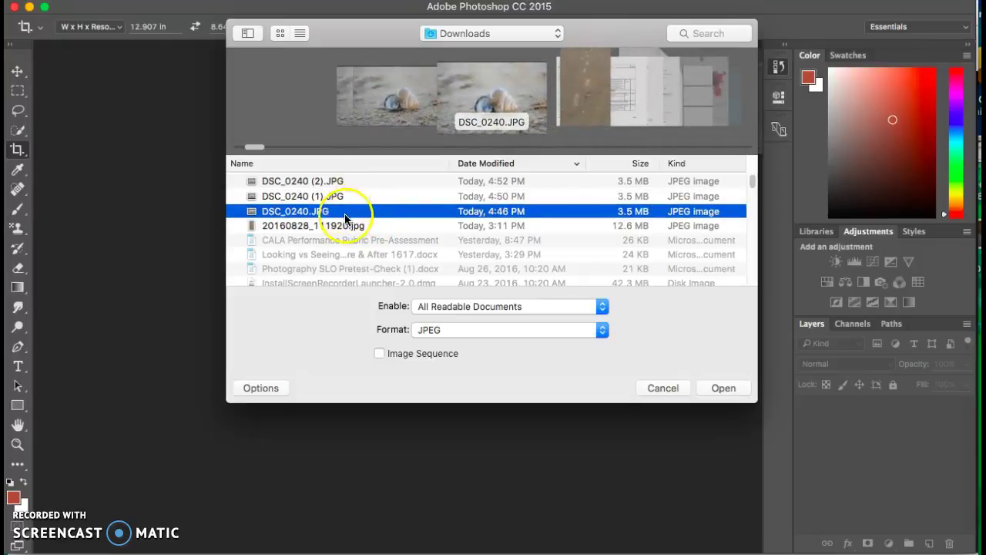
pyautogui.click(724, 392)
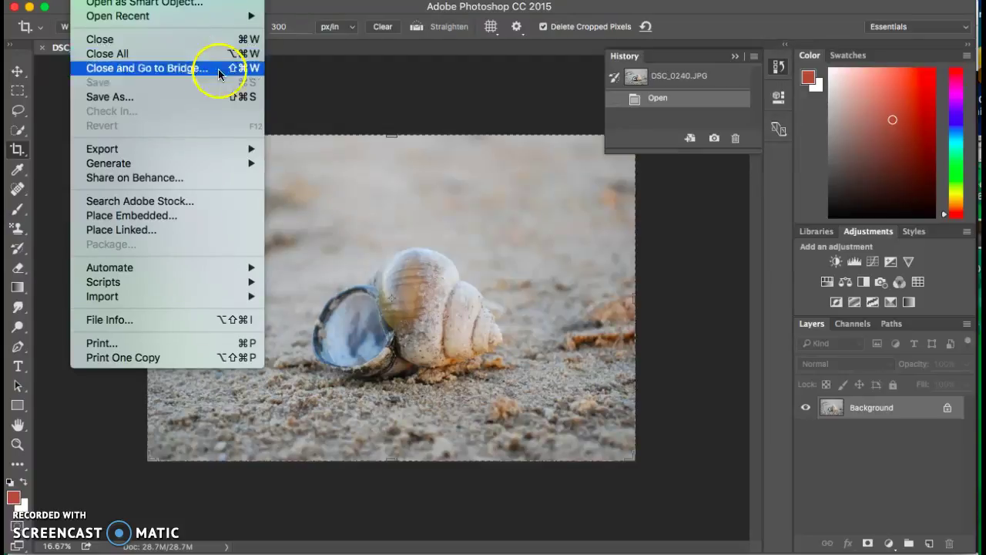
# Dismiss the File menu without choosing a command.
pyautogui.click(313, 99)
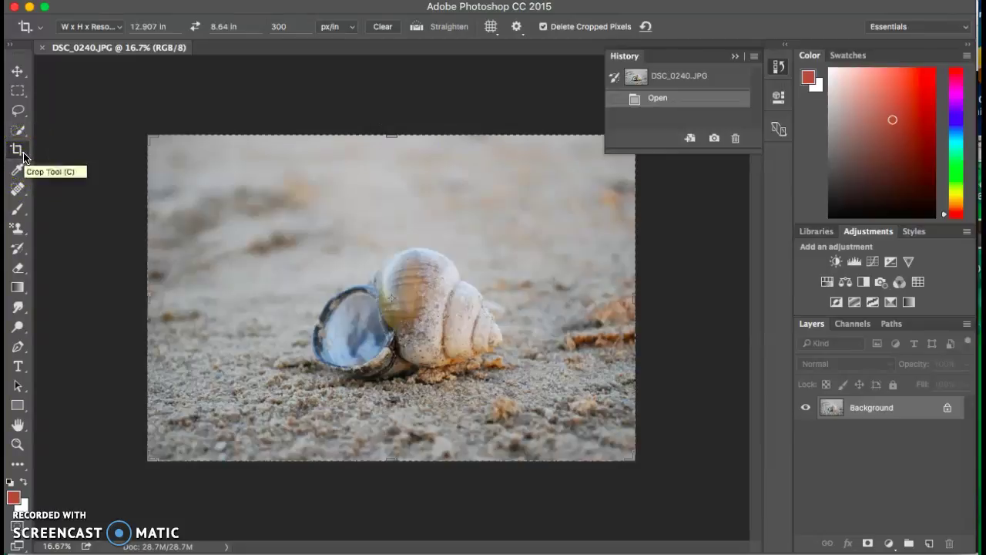
pyautogui.click(17, 71)
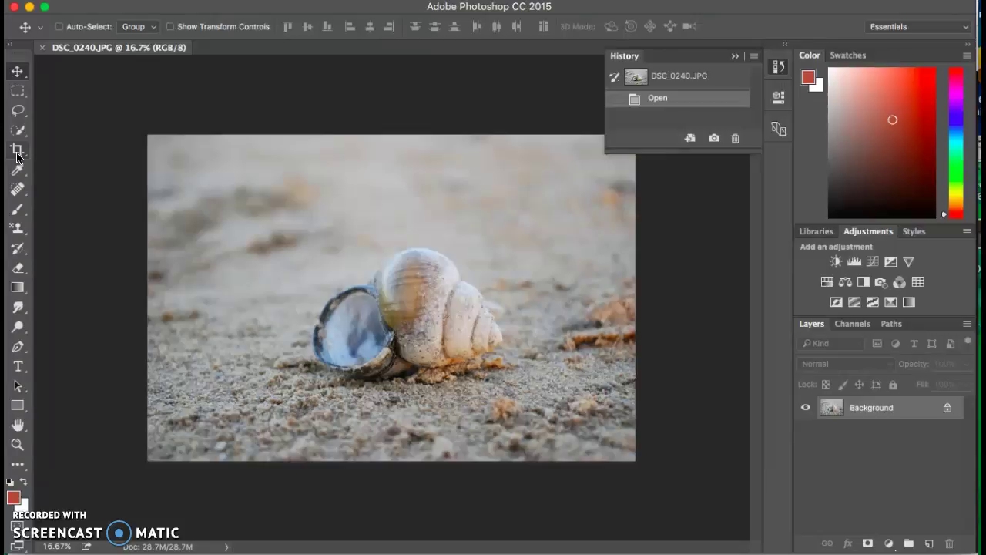
pyautogui.click(17, 150)
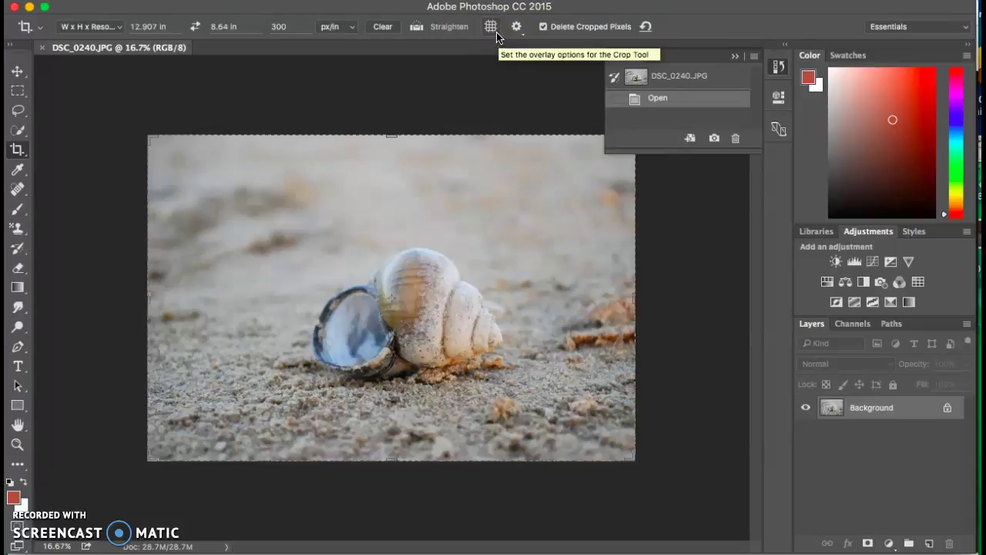
pyautogui.click(495, 32)
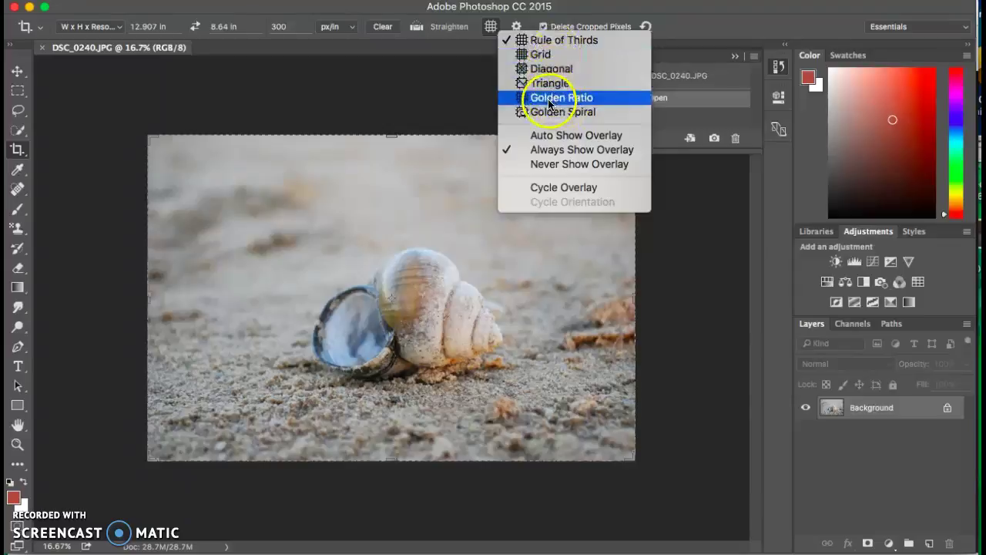
pyautogui.click(546, 48)
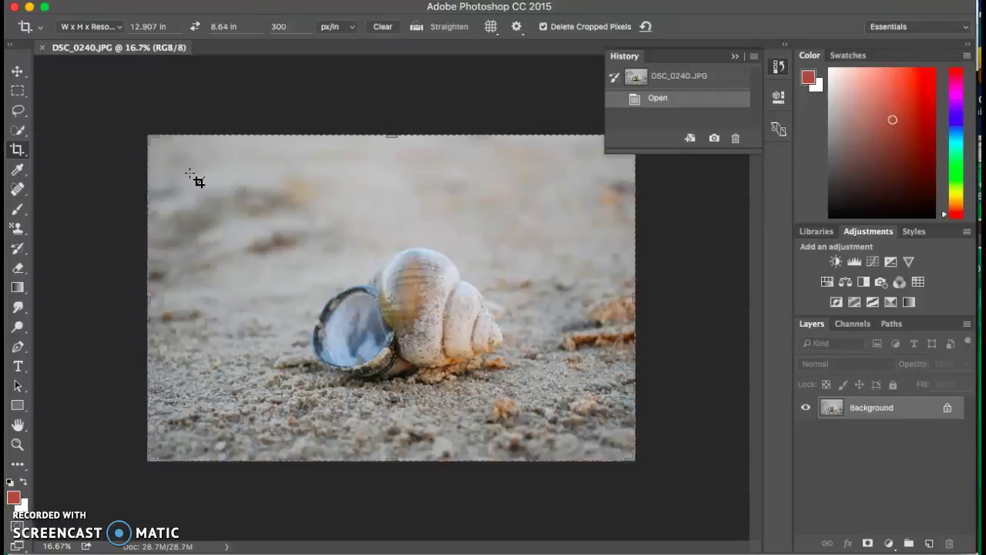
# Draw a thirds-grid crop box and drag the photo until the shell meets the right intersections.
pyautogui.moveTo(193, 176); pyautogui.dragTo(579, 454)
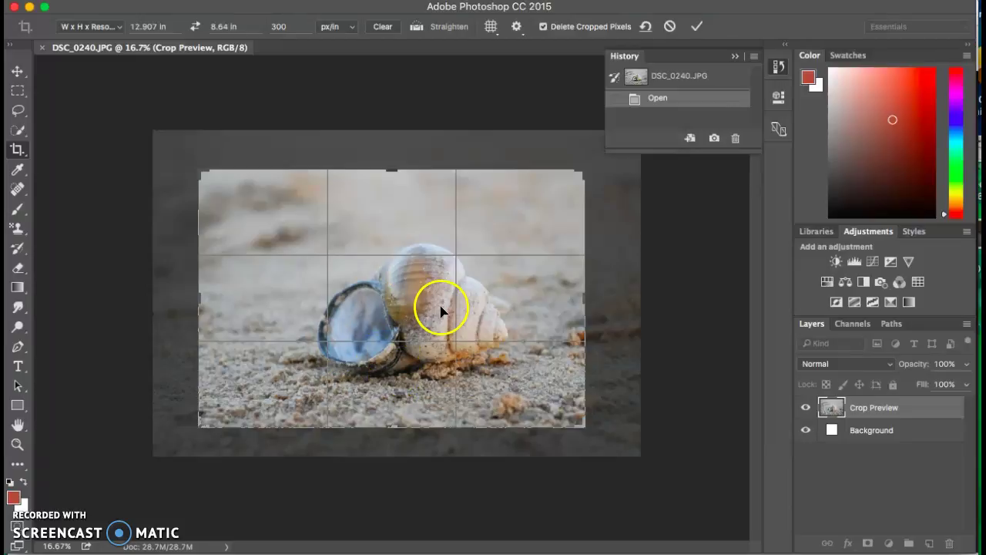
pyautogui.moveTo(441, 311); pyautogui.dragTo(359, 323)
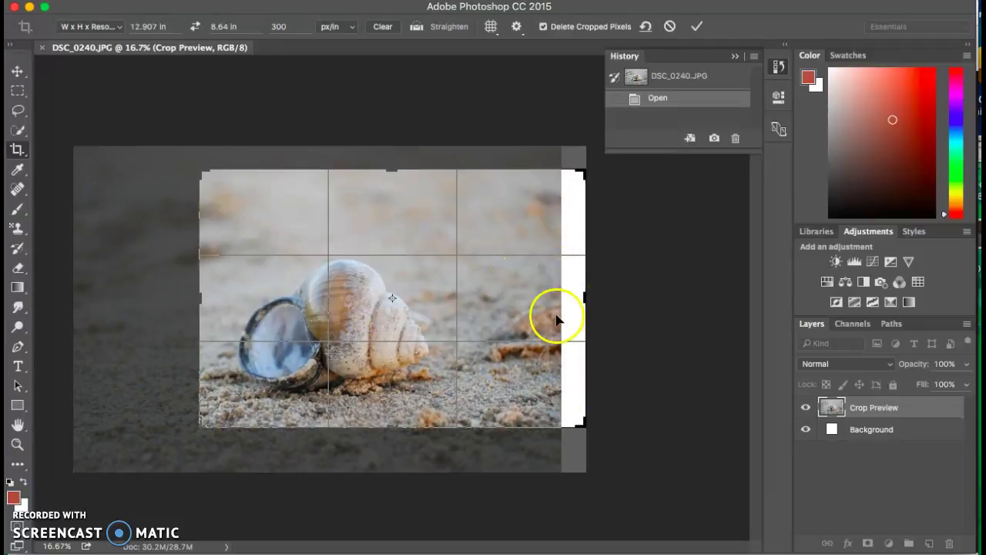
pyautogui.moveTo(582, 296); pyautogui.dragTo(571, 294)
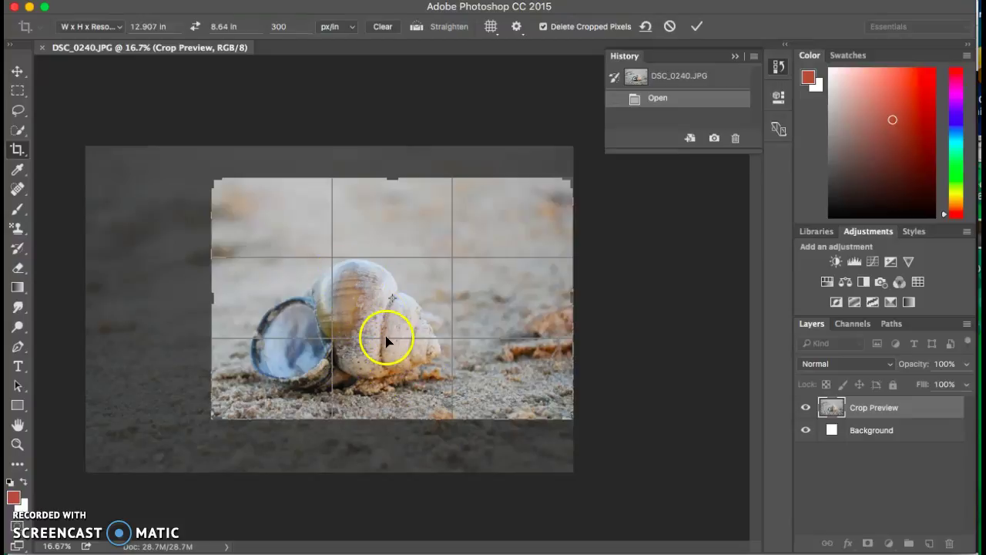
pyautogui.click(364, 310)
pyautogui.moveTo(365, 310)
pyautogui.mouseDown()
pyautogui.moveTo(345, 314)
pyautogui.moveTo(354, 312)
pyautogui.mouseUp()
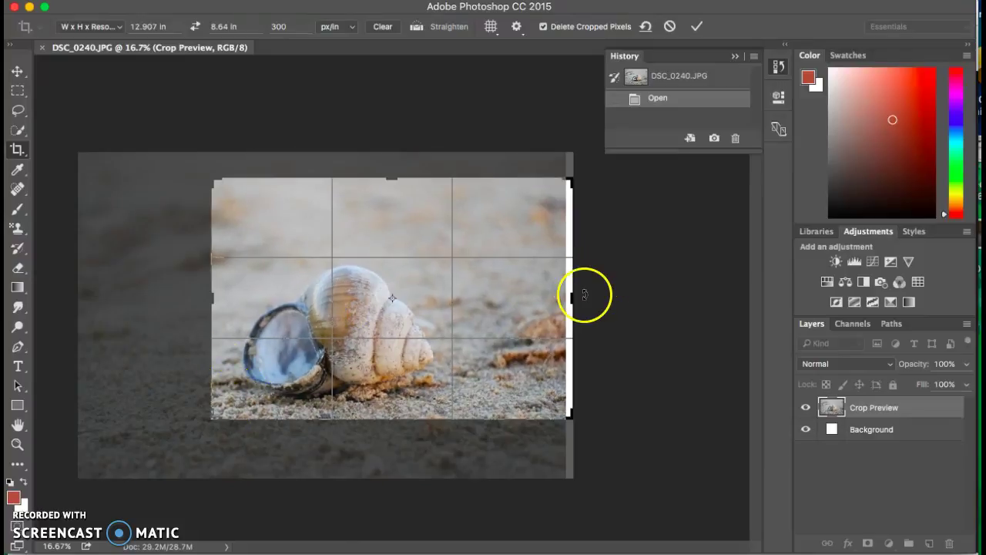
pyautogui.moveTo(571, 296); pyautogui.dragTo(570, 296)
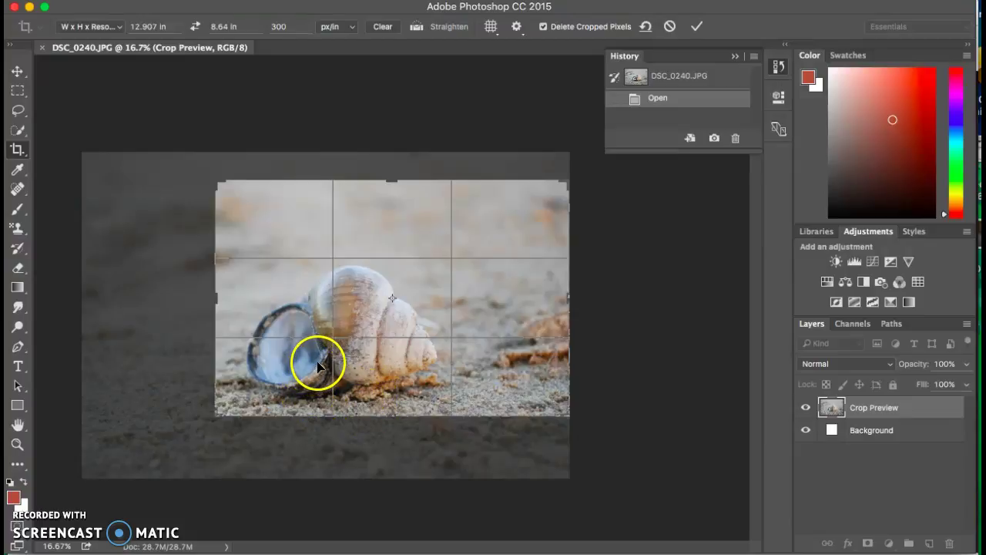
pyautogui.moveTo(321, 364); pyautogui.dragTo(427, 363)
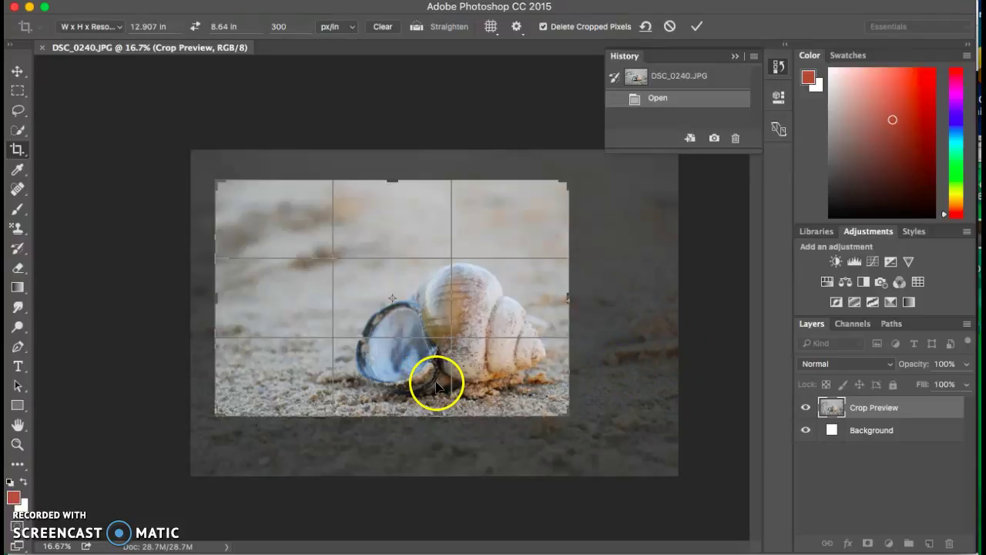
pyautogui.moveTo(463, 380); pyautogui.dragTo(501, 383)
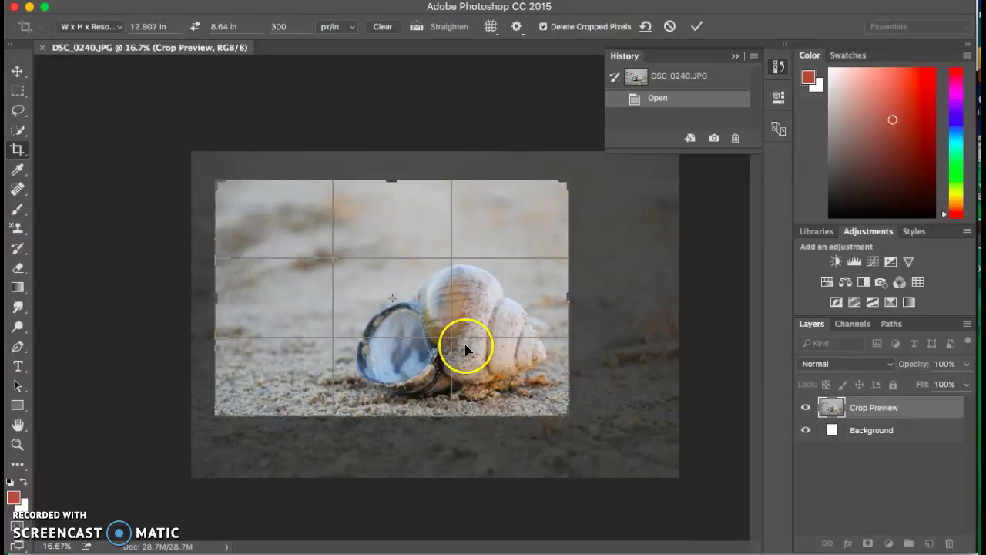
# Commit the crop, then toggle between the original snapshot and the Crop state to compare.
pyautogui.doubleClick(509, 247)
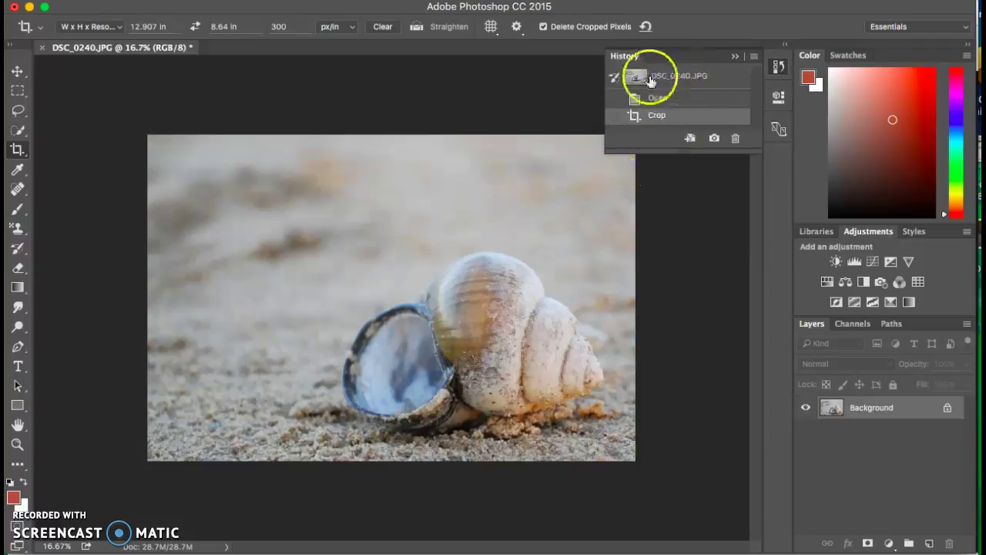
pyautogui.click(693, 82)
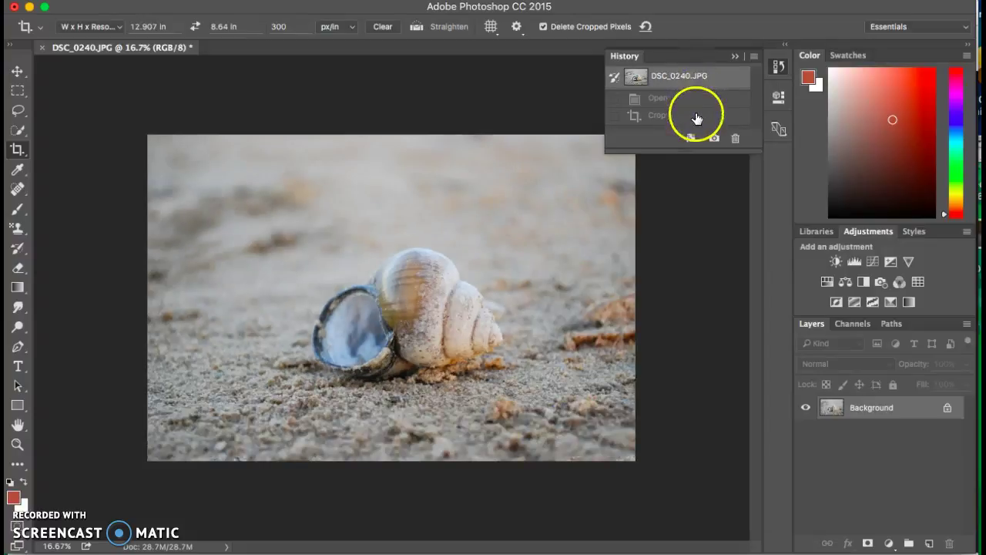
pyautogui.click(696, 115)
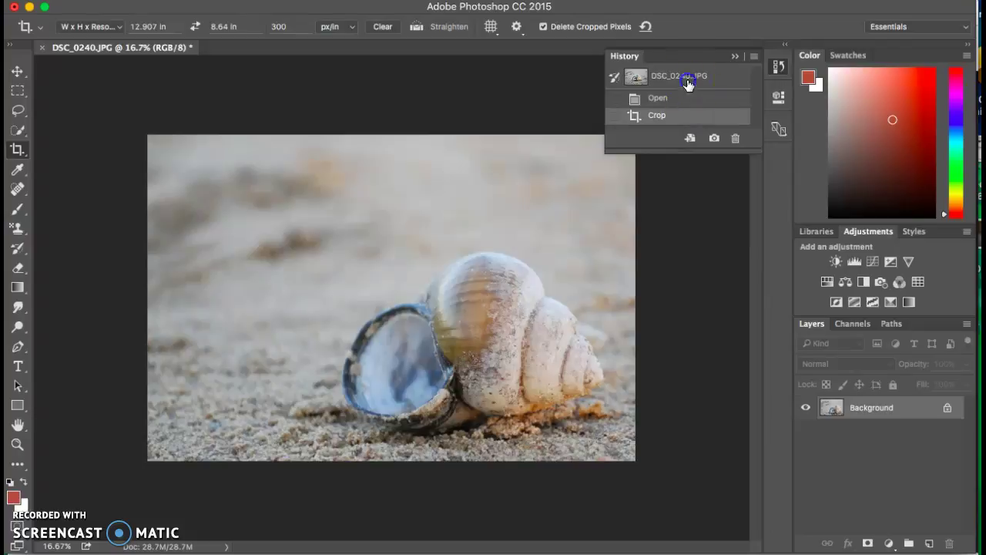
pyautogui.click(688, 82)
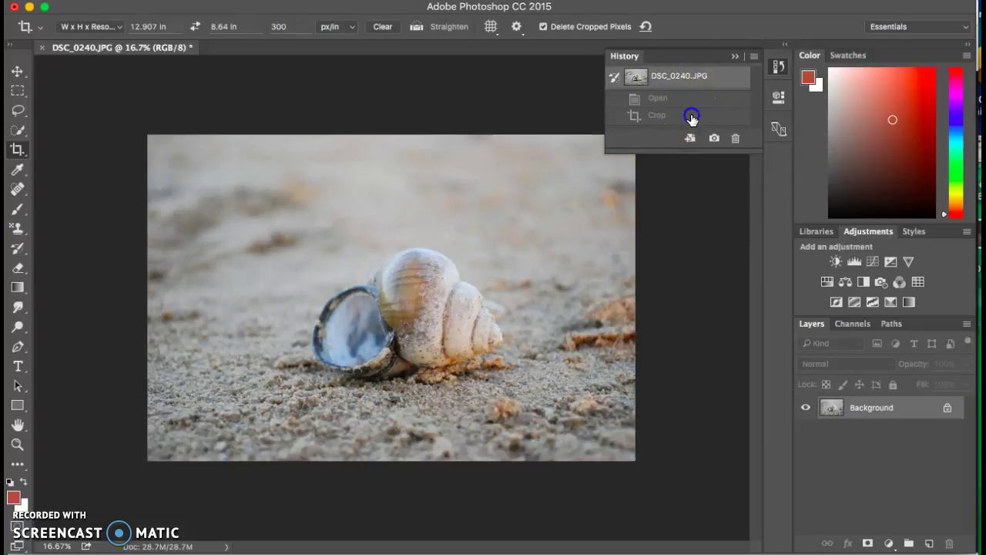
pyautogui.click(691, 117)
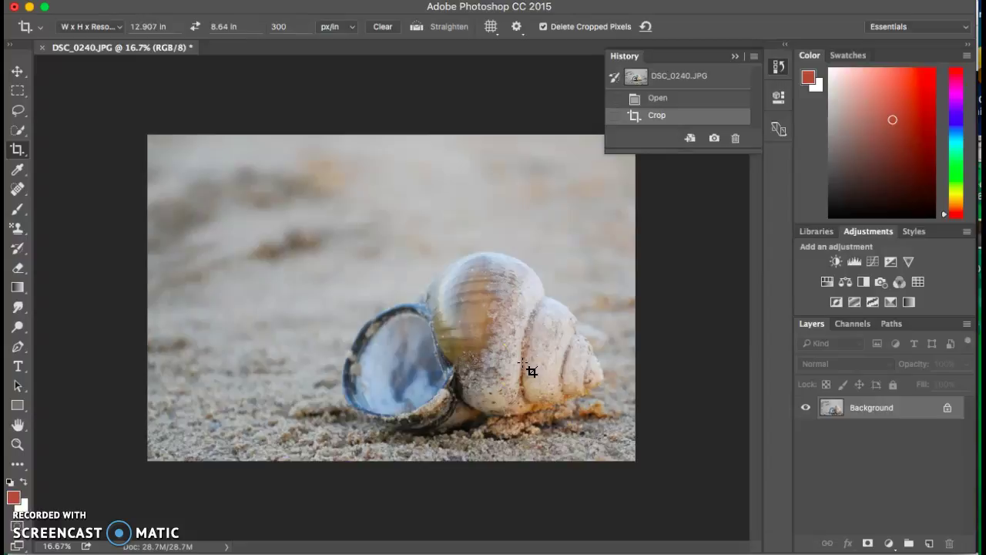
# Revert to the uncropped photo and draw a new crop box positioning the shell on a thirds intersection.
pyautogui.click(667, 99)
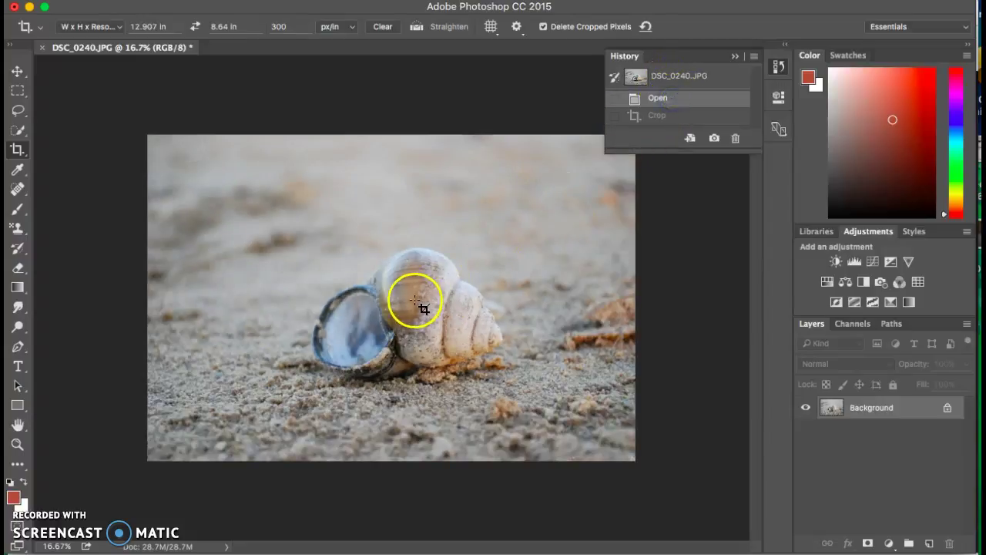
pyautogui.moveTo(175, 162)
pyautogui.mouseDown()
pyautogui.moveTo(235, 408)
pyautogui.moveTo(491, 431)
pyautogui.moveTo(539, 457)
pyautogui.mouseUp()
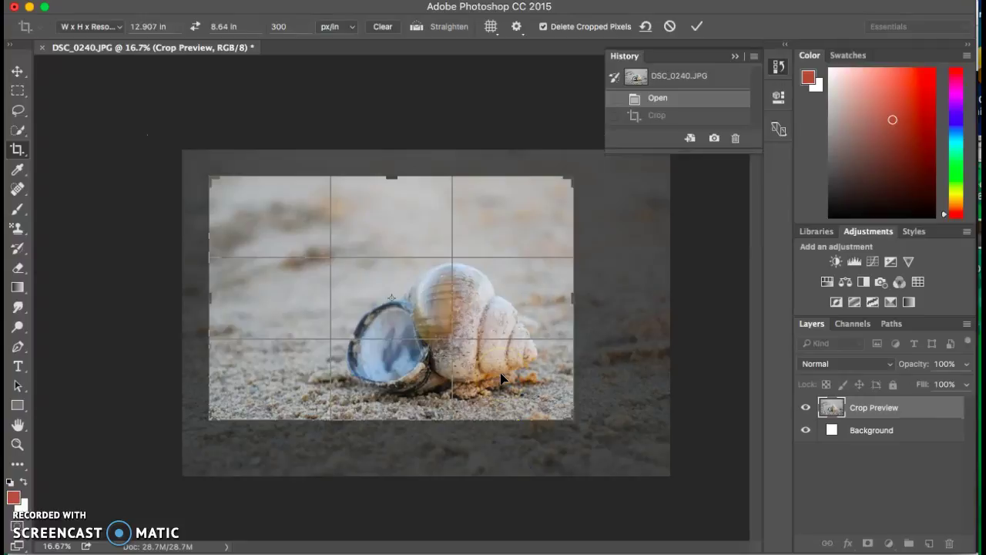
pyautogui.moveTo(501, 378); pyautogui.dragTo(481, 381)
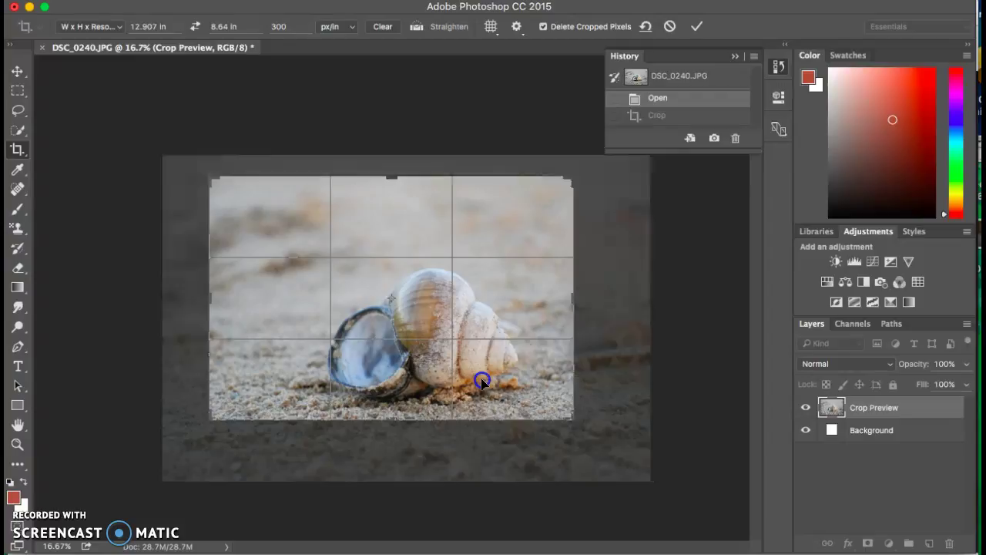
# Commit the new crop and compare it against the original snapshot.
pyautogui.doubleClick(503, 381)
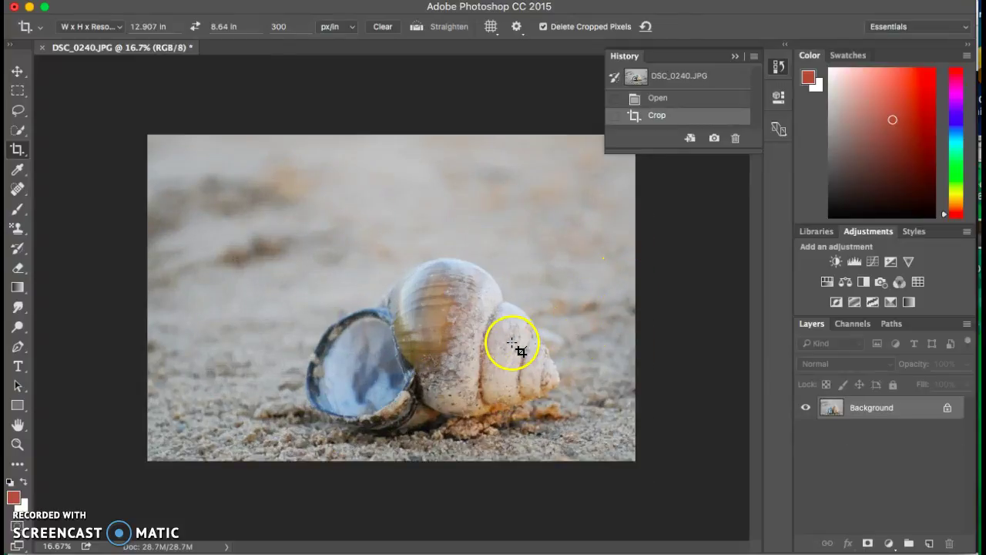
pyautogui.click(677, 80)
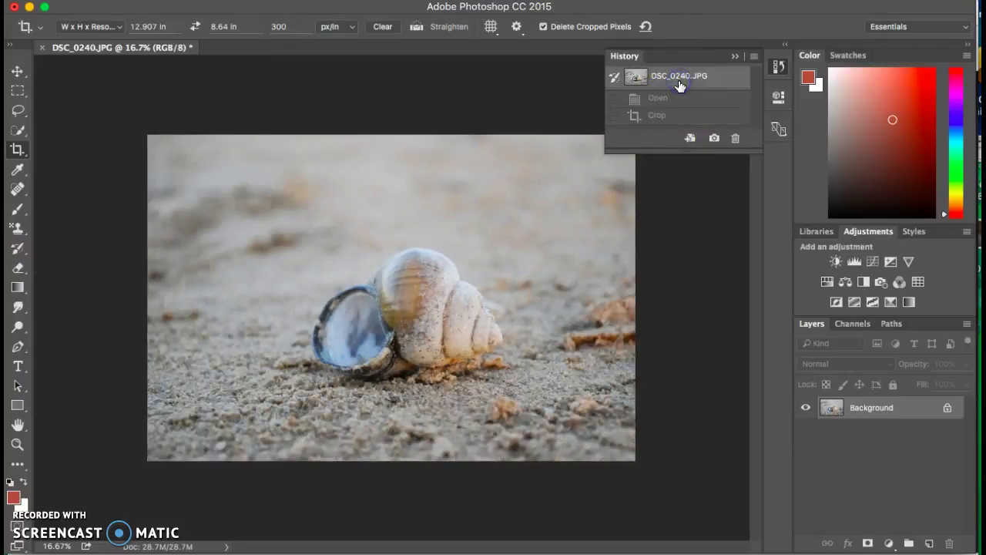
pyautogui.click(683, 116)
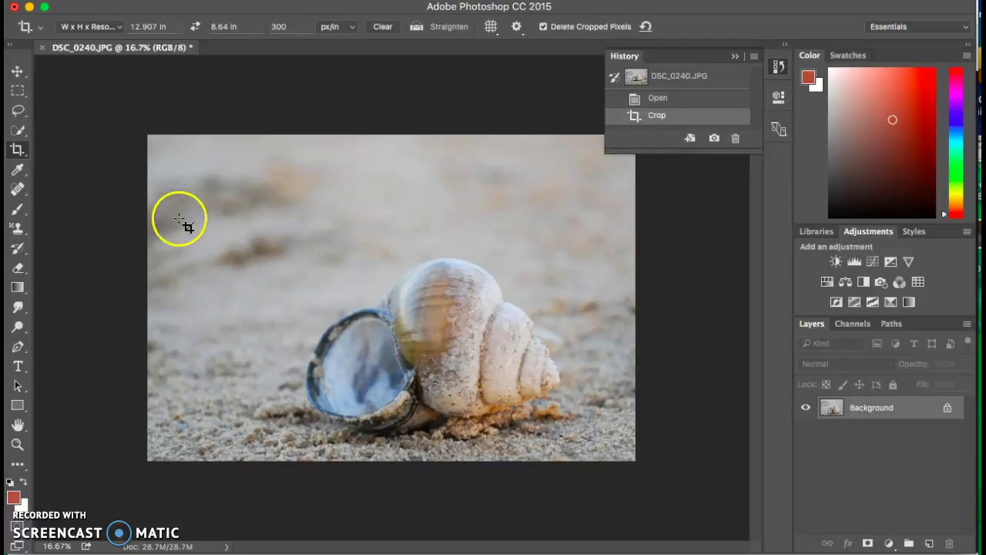
# Draw a crop box, tighten it from the bottom-right corner, and shift the shell onto the right gridlines.
pyautogui.moveTo(160, 154); pyautogui.dragTo(607, 481)
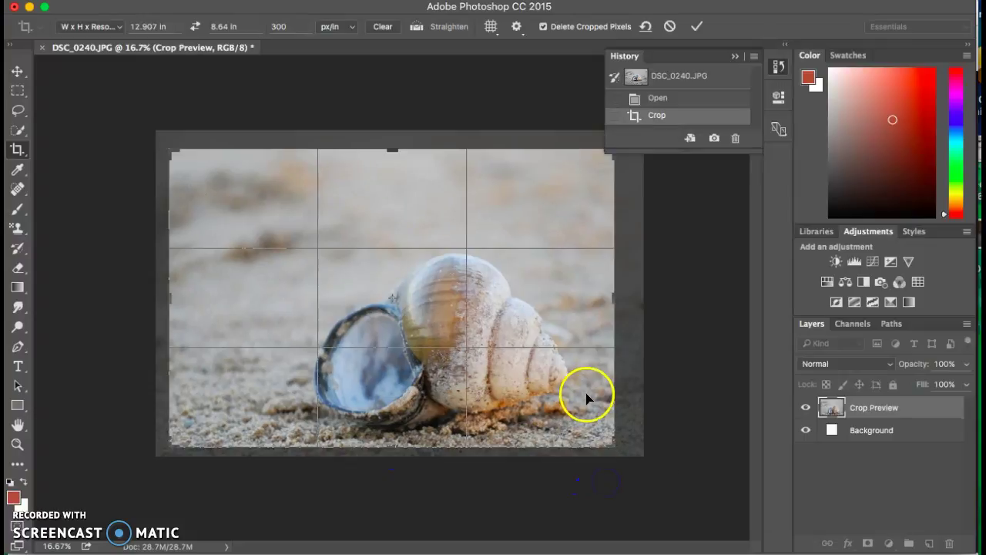
pyautogui.moveTo(566, 405); pyautogui.dragTo(516, 404)
pyautogui.moveTo(610, 444); pyautogui.dragTo(573, 440)
pyautogui.moveTo(500, 414); pyautogui.dragTo(508, 387)
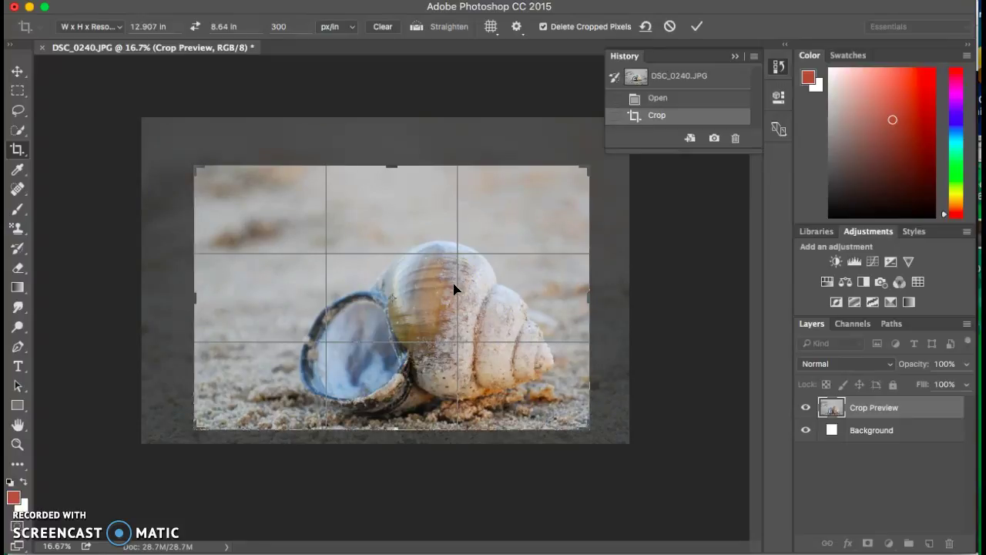
# Commit the tighter crop, then step back through History to the original Open state.
pyautogui.click(661, 100)
pyautogui.doubleClick(509, 259)
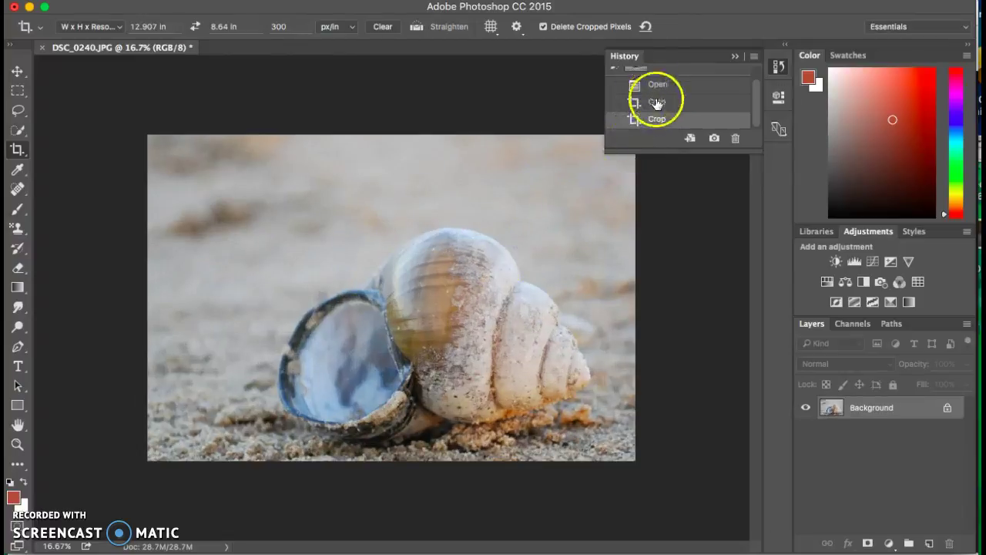
pyautogui.click(657, 102)
pyautogui.click(659, 86)
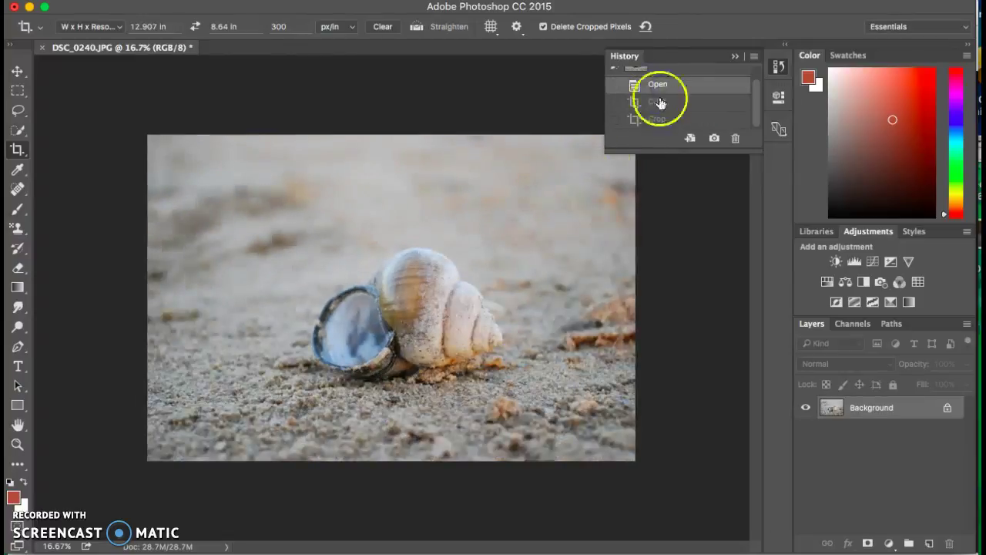
# Draw a fresh crop with the shell on a right-third intersection and commit it.
pyautogui.moveTo(180, 167); pyautogui.dragTo(567, 465)
pyautogui.moveTo(484, 352); pyautogui.dragTo(506, 366)
pyautogui.doubleClick(496, 365)
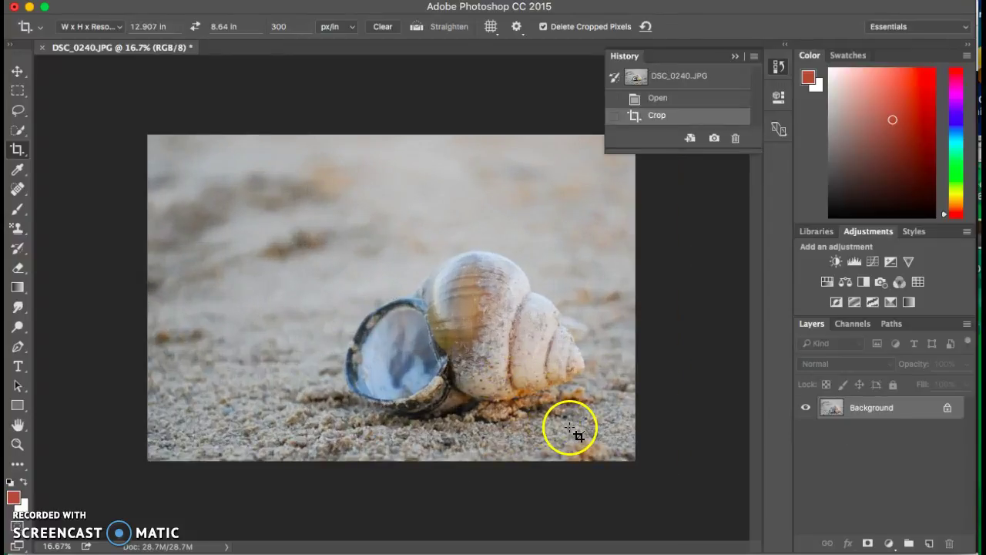
pyautogui.click(681, 83)
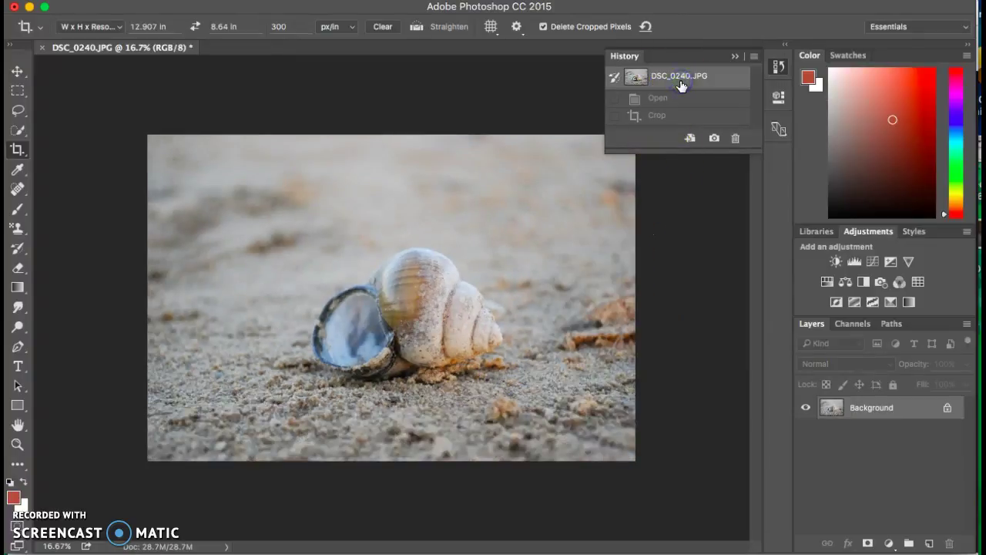
pyautogui.click(681, 116)
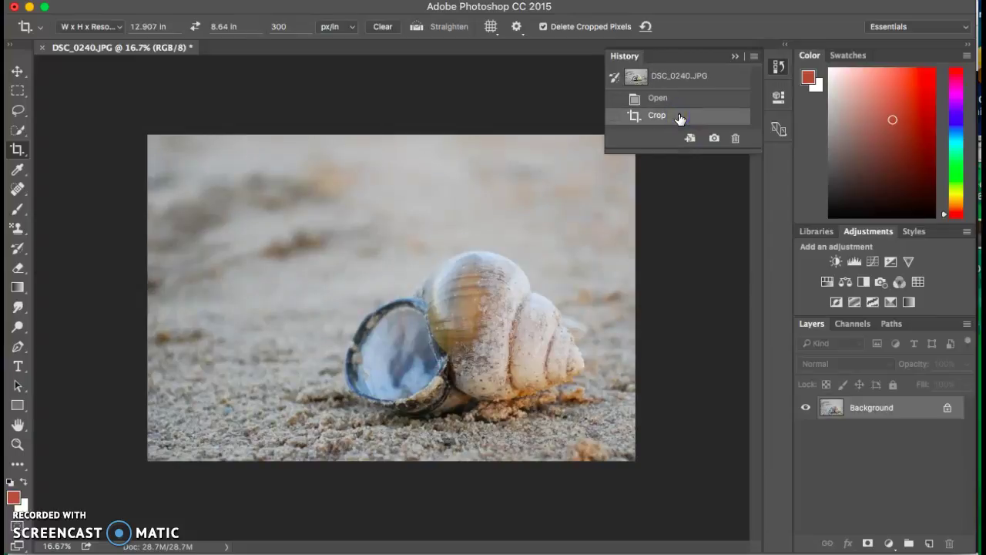